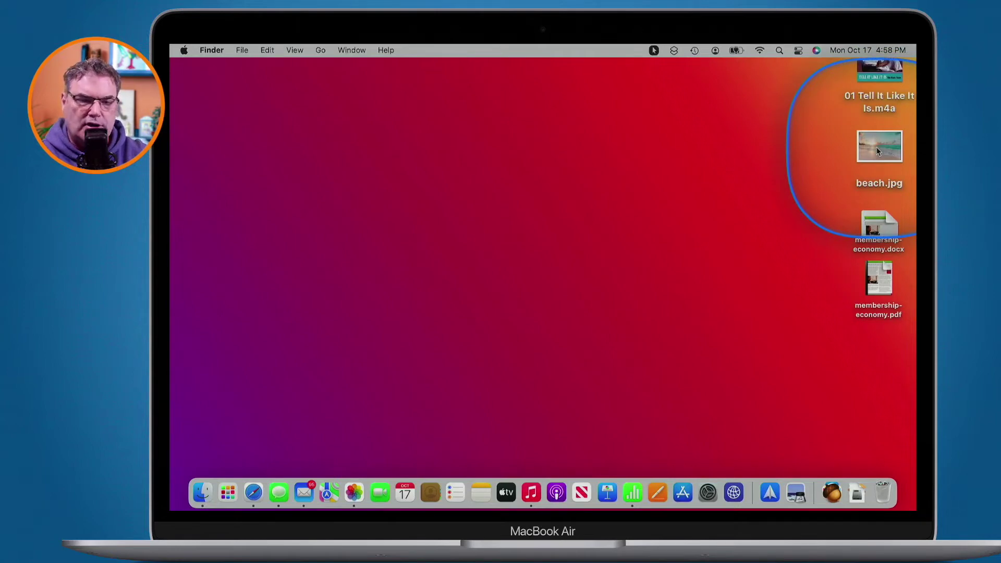
# - Open beach.jpg and membership-economy.docx from the desktop in their default apps, closing each window after viewing it
pyautogui.doubleClick(878, 147)
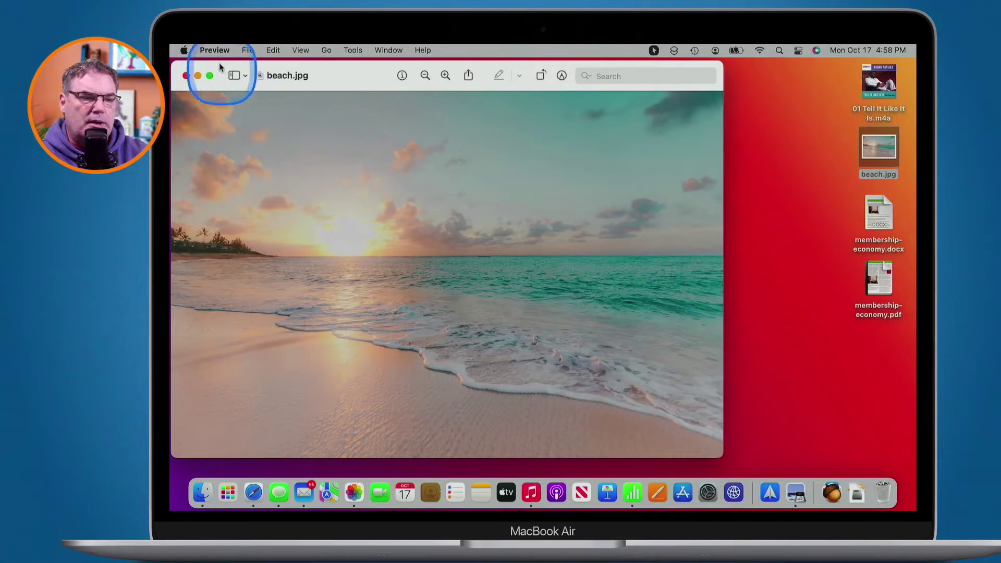
pyautogui.click(185, 76)
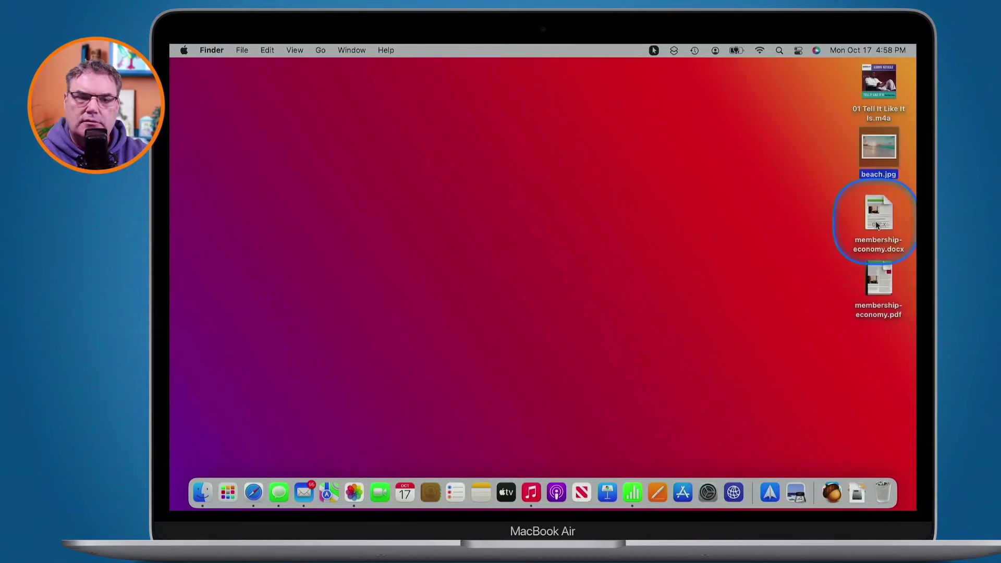
pyautogui.doubleClick(877, 223)
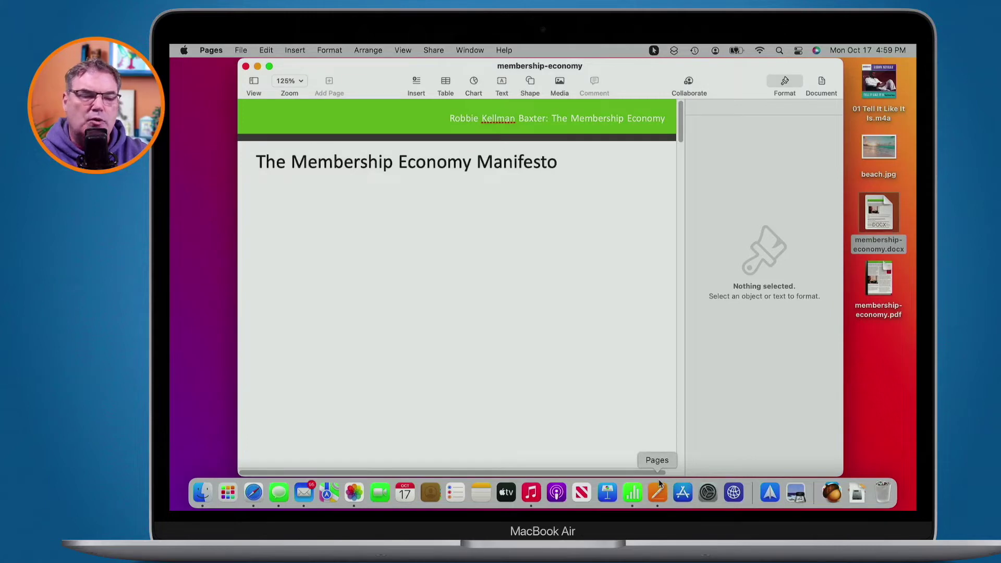
pyautogui.click(245, 66)
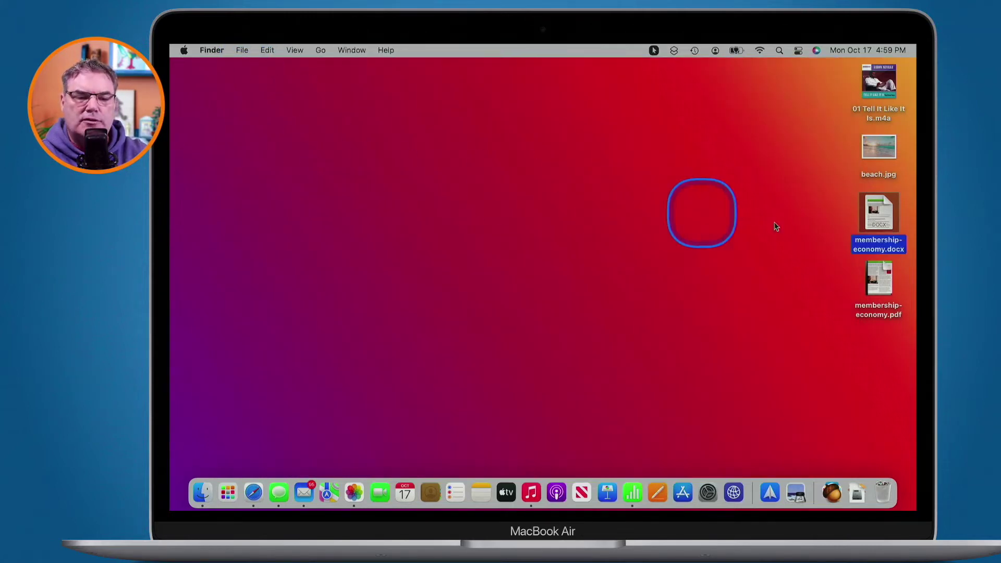
pyautogui.click(878, 216)
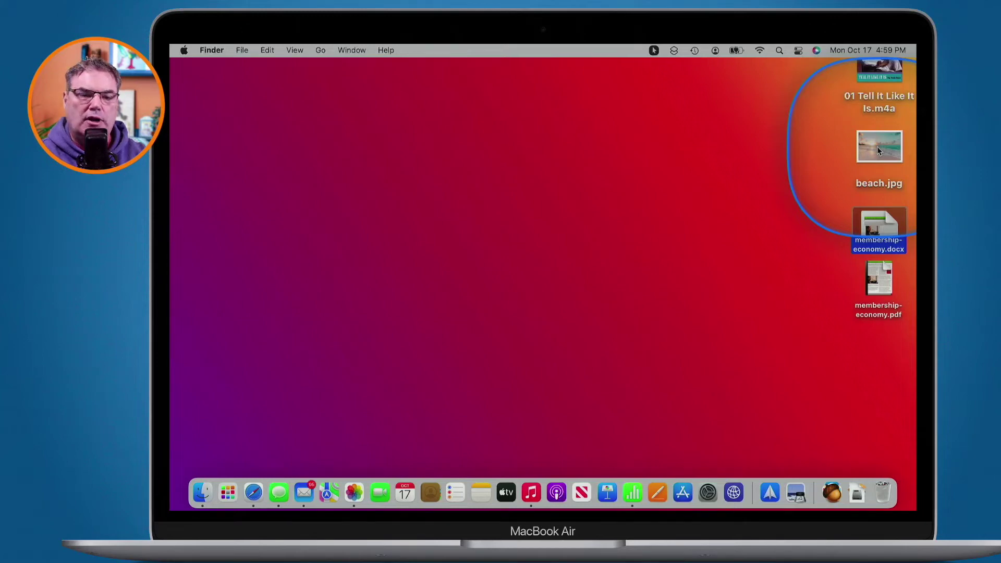
# - View beach.jpg in its default app and close it, and examine the list of alternative apps that can open the file
pyautogui.doubleClick(877, 146)
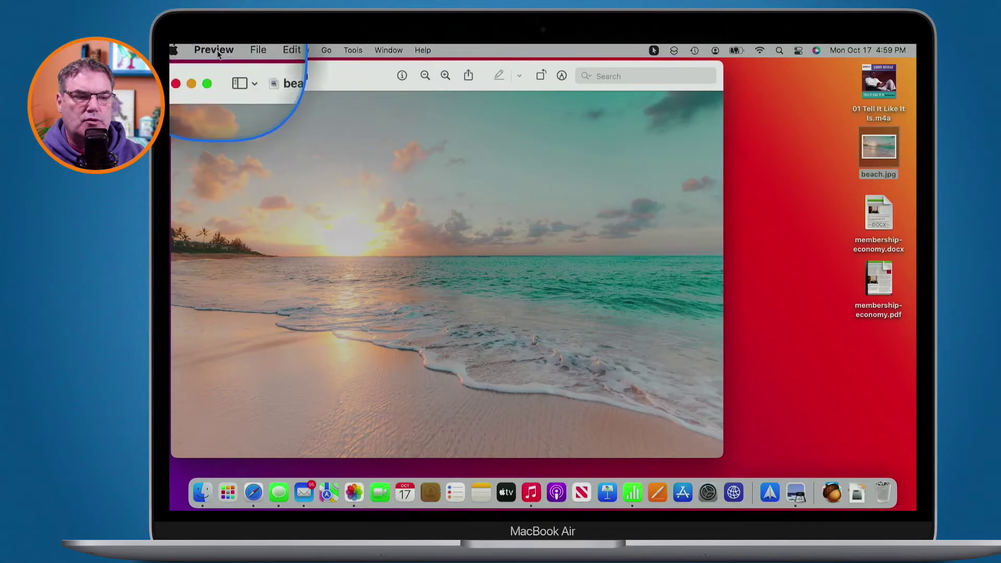
pyautogui.click(183, 78)
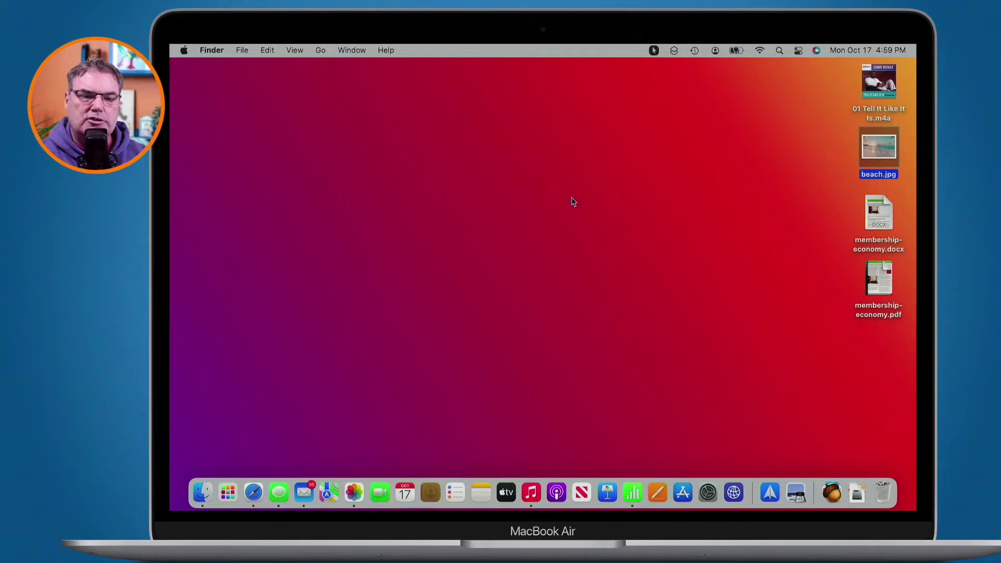
pyautogui.rightClick(880, 148)
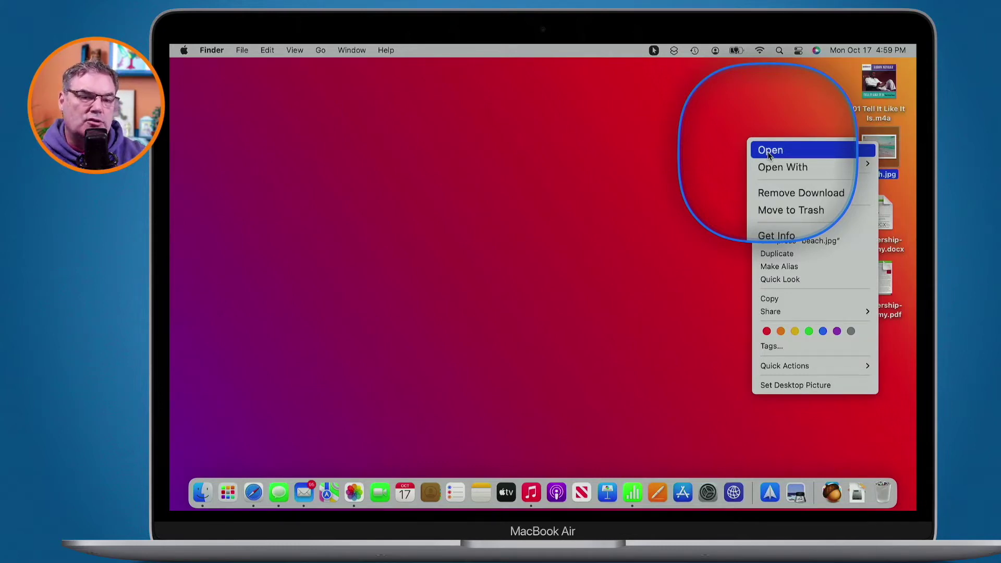
pyautogui.moveTo(780, 166)
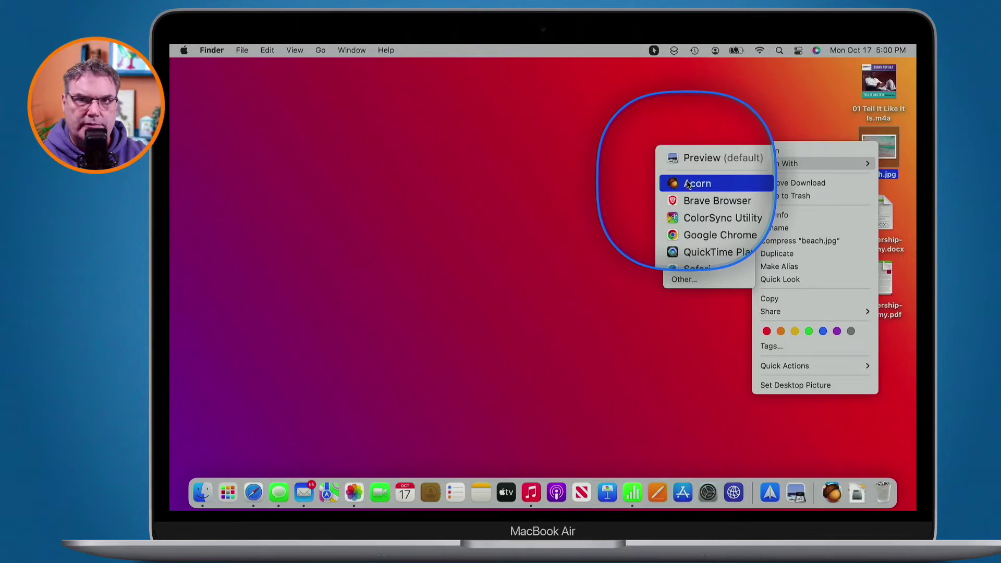
pyautogui.click(609, 169)
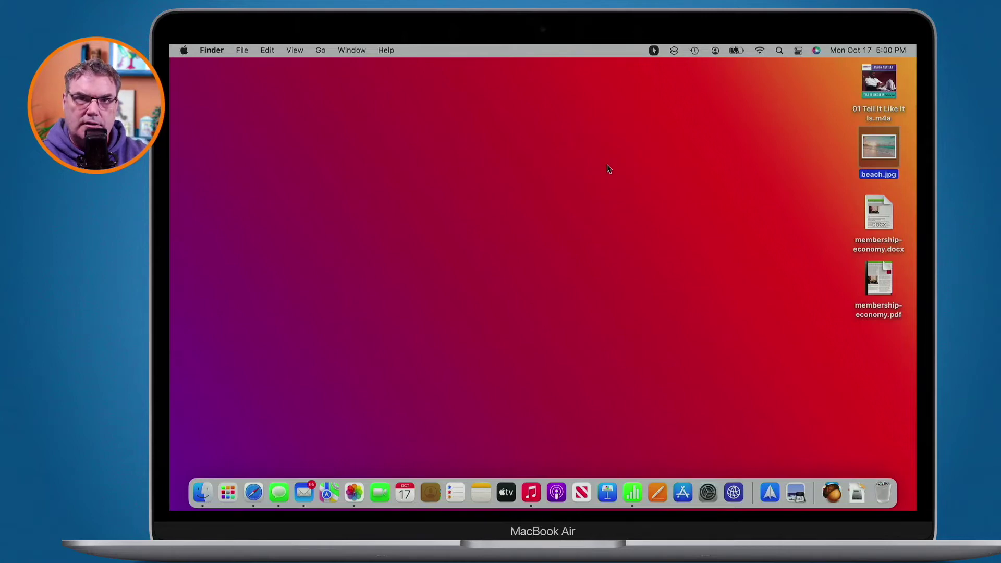
pyautogui.click(570, 196)
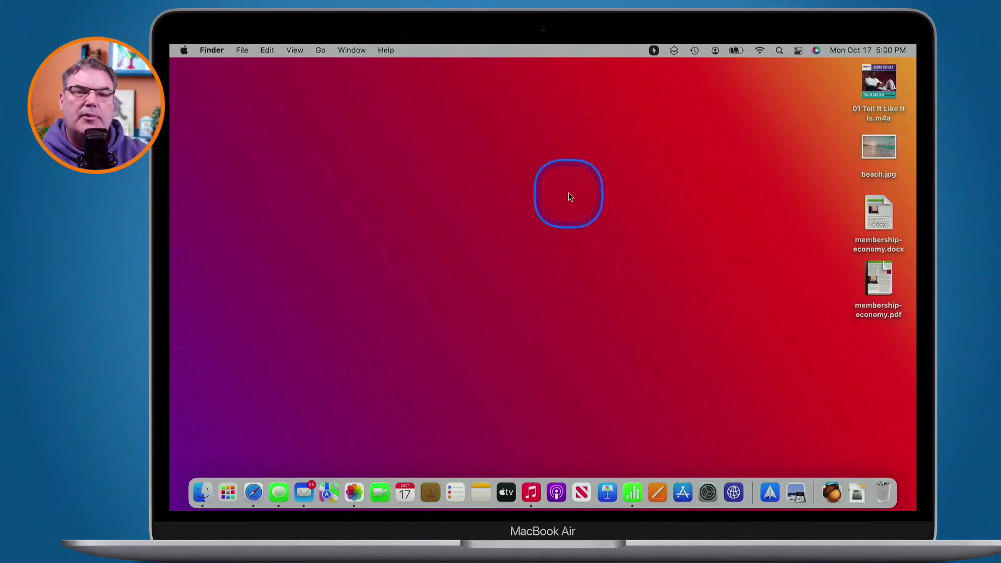
# - Search Spotlight for "acorn", launch Acorn and dismiss its welcome window
pyautogui.press('super+space')
pyautogui.write('acorn')
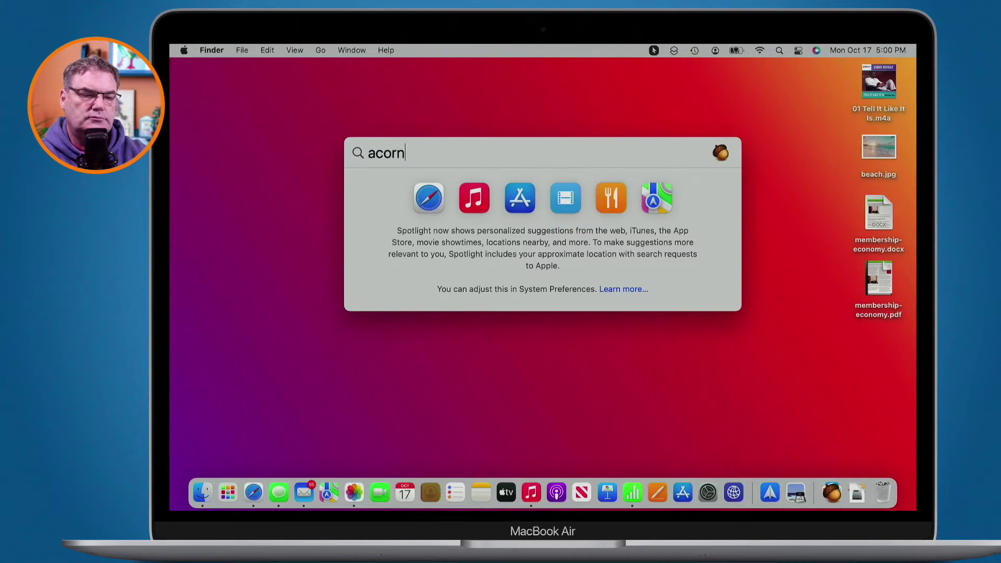
pyautogui.press('Return')
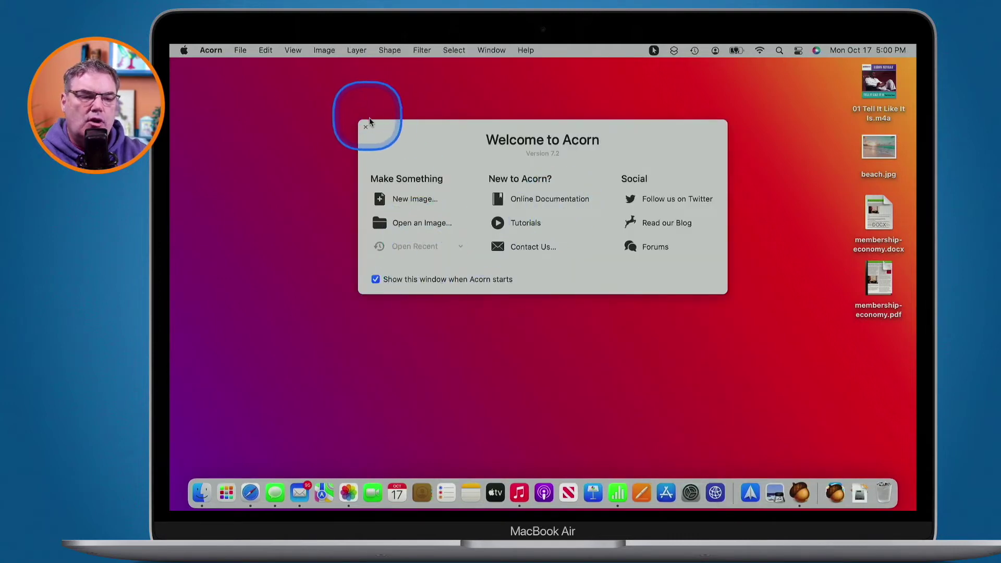
pyautogui.click(366, 128)
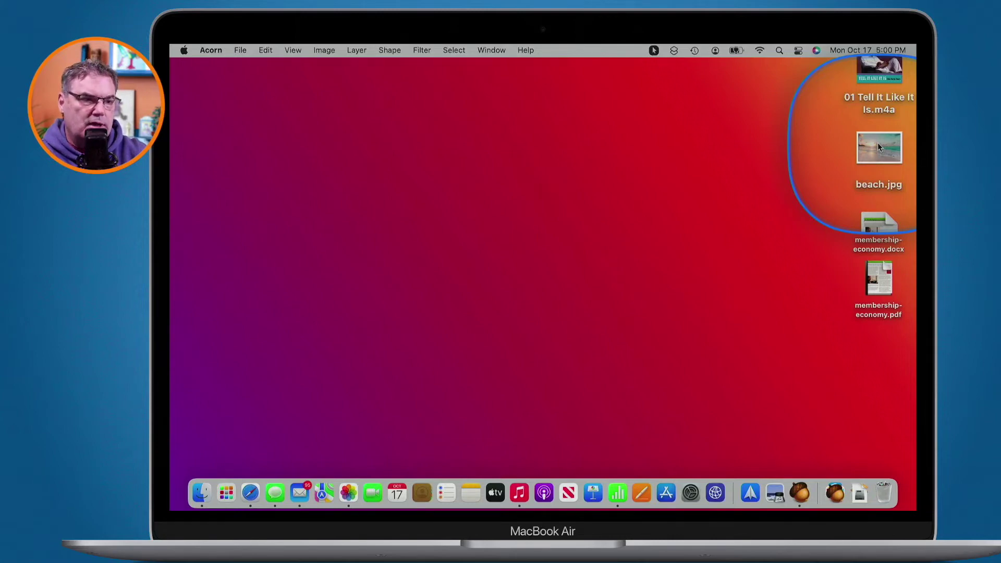
# - Open beach.jpg from the Desktop folder within Acorn, and close the image after viewing it
pyautogui.click(240, 50)
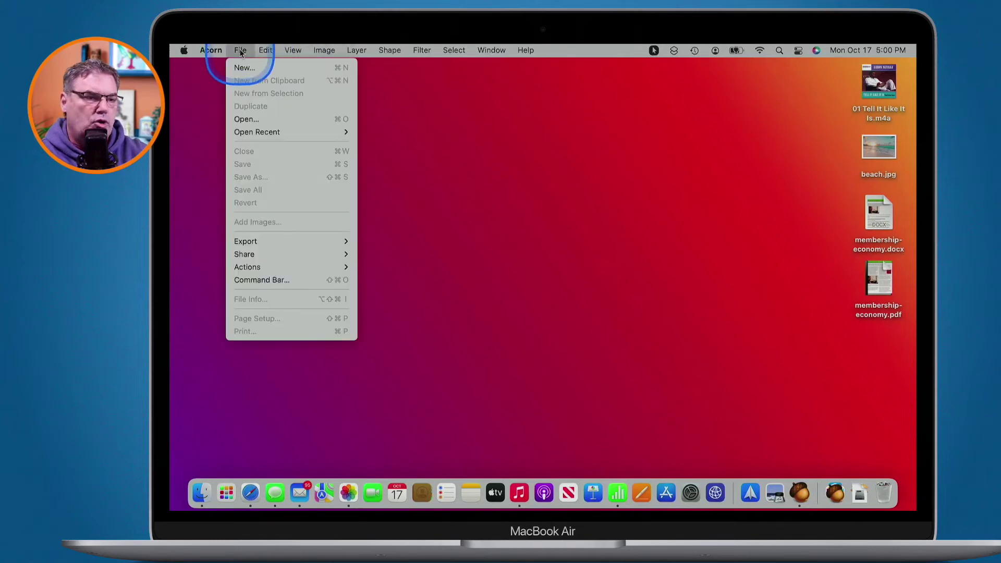
pyautogui.click(247, 120)
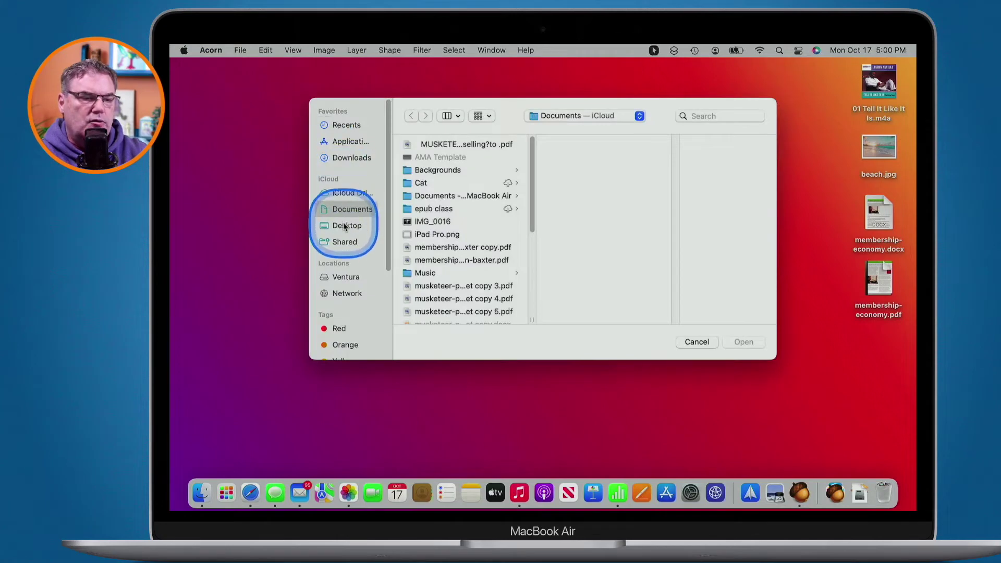
pyautogui.click(344, 226)
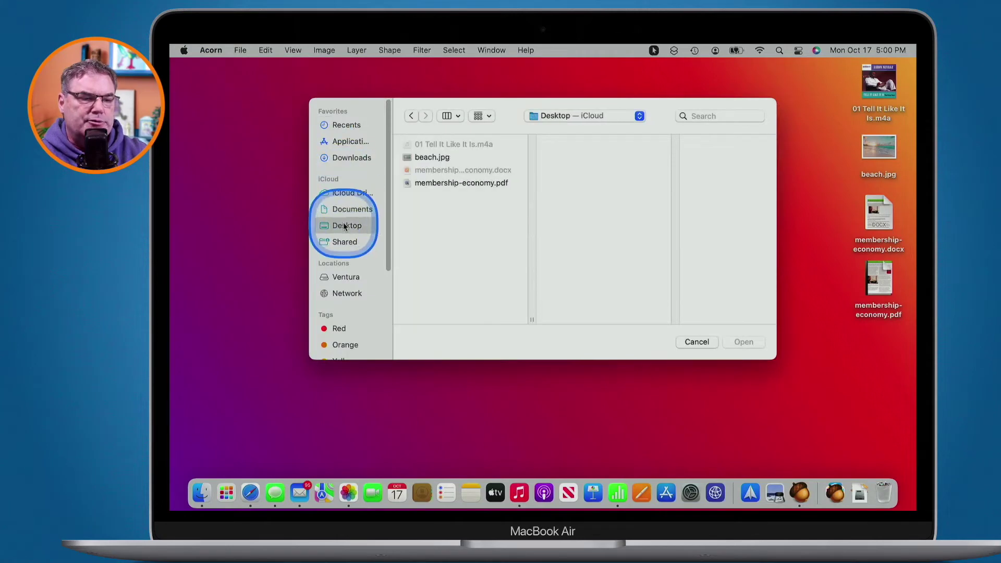
pyautogui.doubleClick(424, 156)
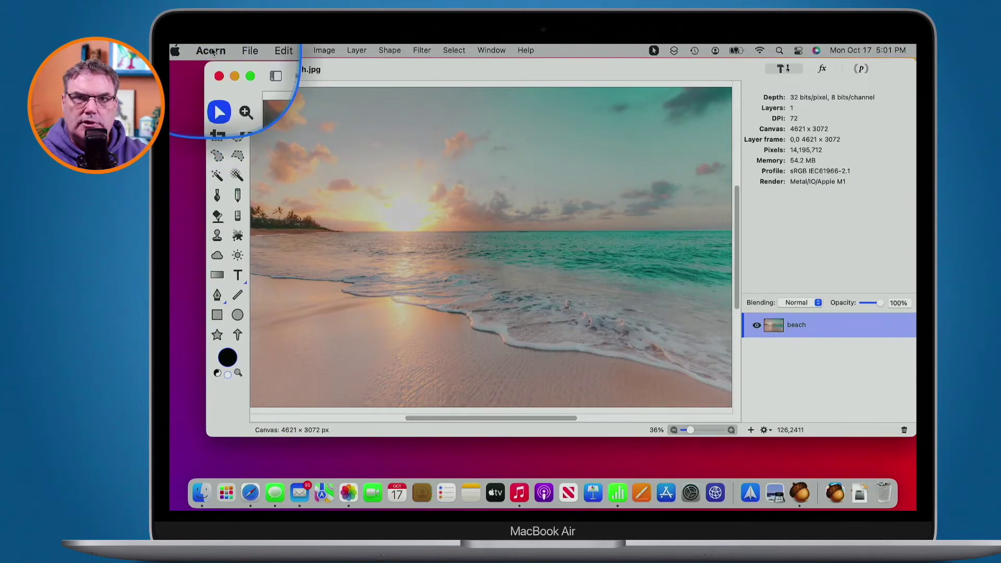
pyautogui.click(219, 76)
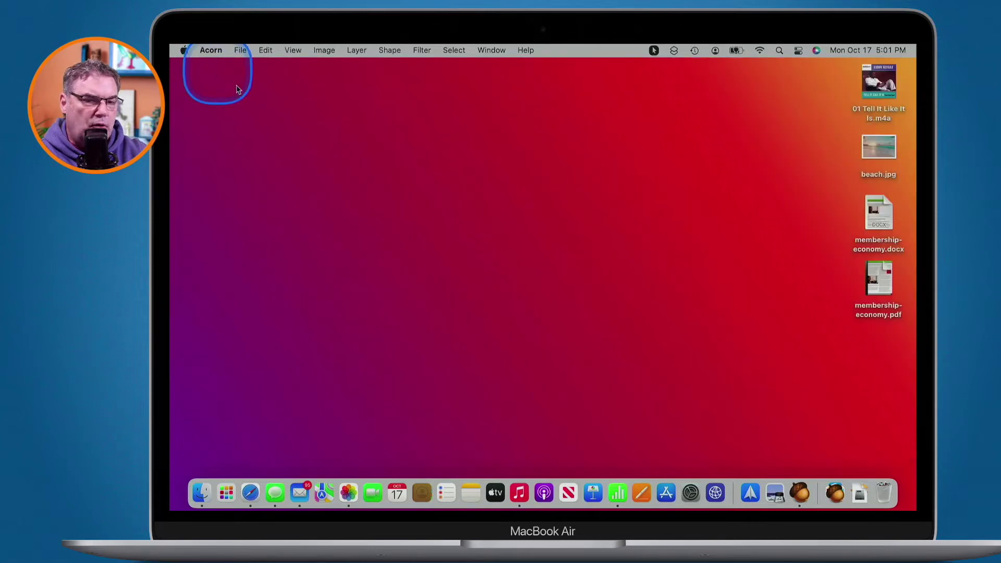
# - Return to the Finder desktop, open beach.jpg using the running Acorn app's Dock icon, and close the image
pyautogui.click(342, 189)
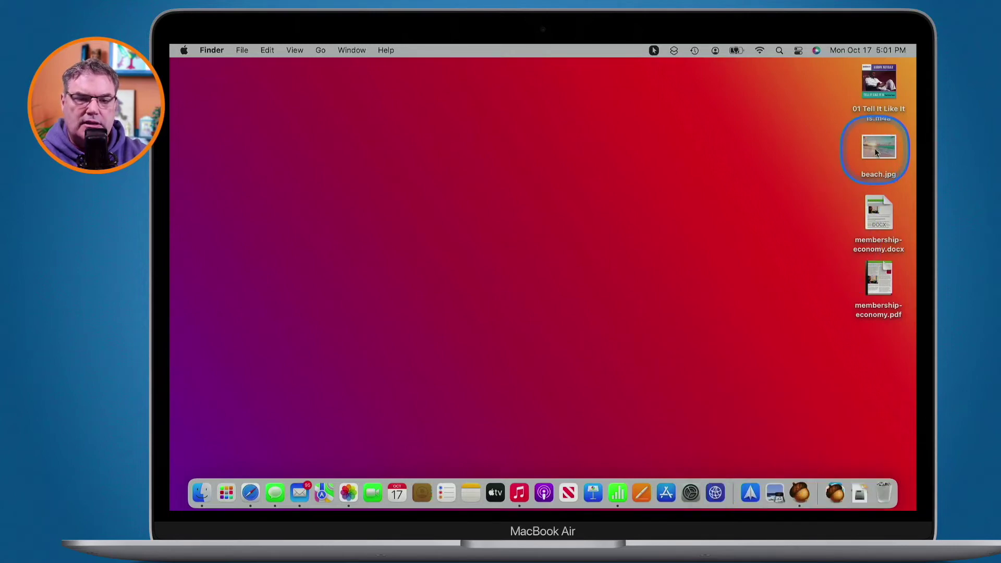
pyautogui.moveTo(874, 148); pyautogui.dragTo(799, 493)
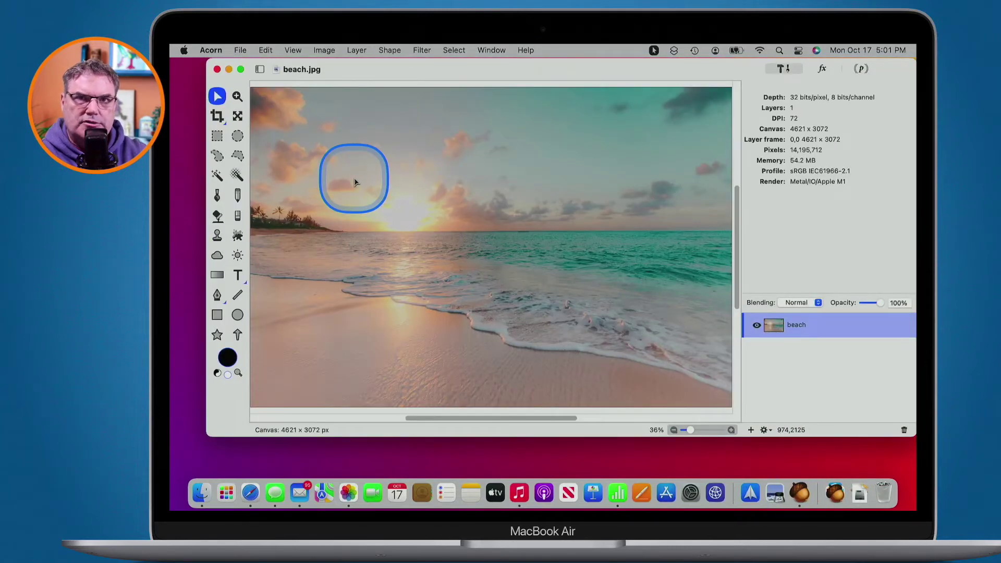
pyautogui.click(217, 69)
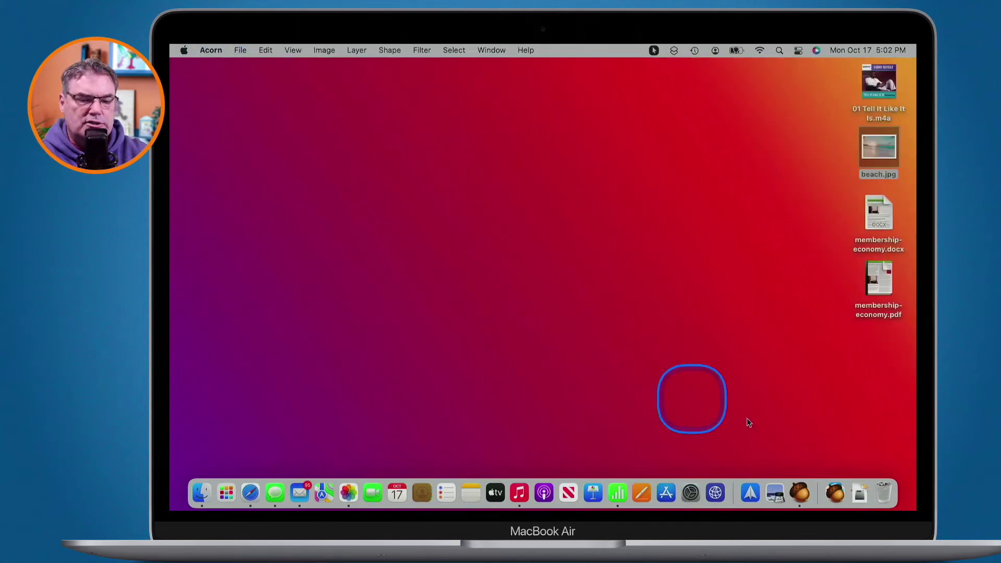
# - Keep Acorn permanently in the Dock beside the other pinned apps, and quit Acorn
pyautogui.moveTo(800, 494); pyautogui.dragTo(737, 495)
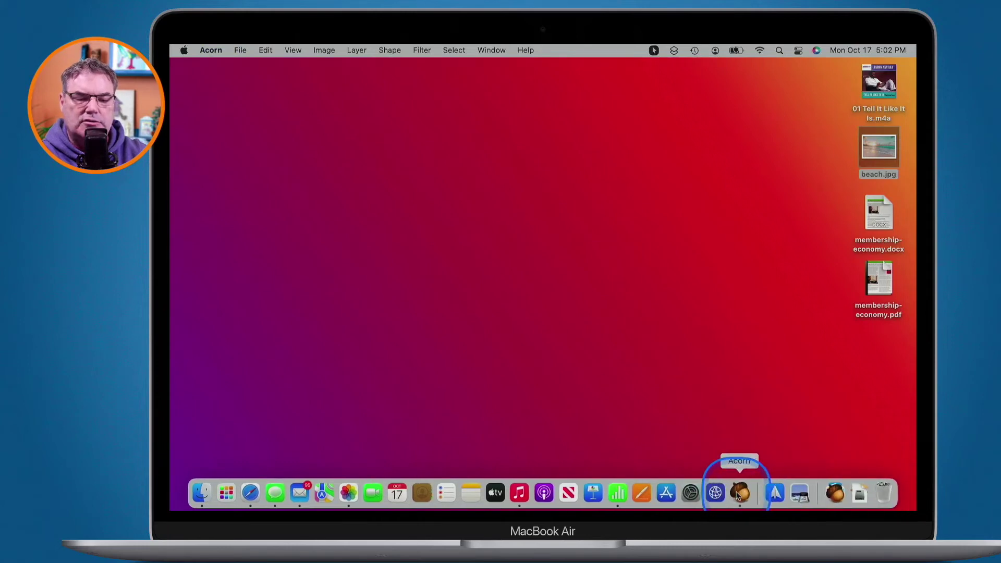
pyautogui.click(739, 494)
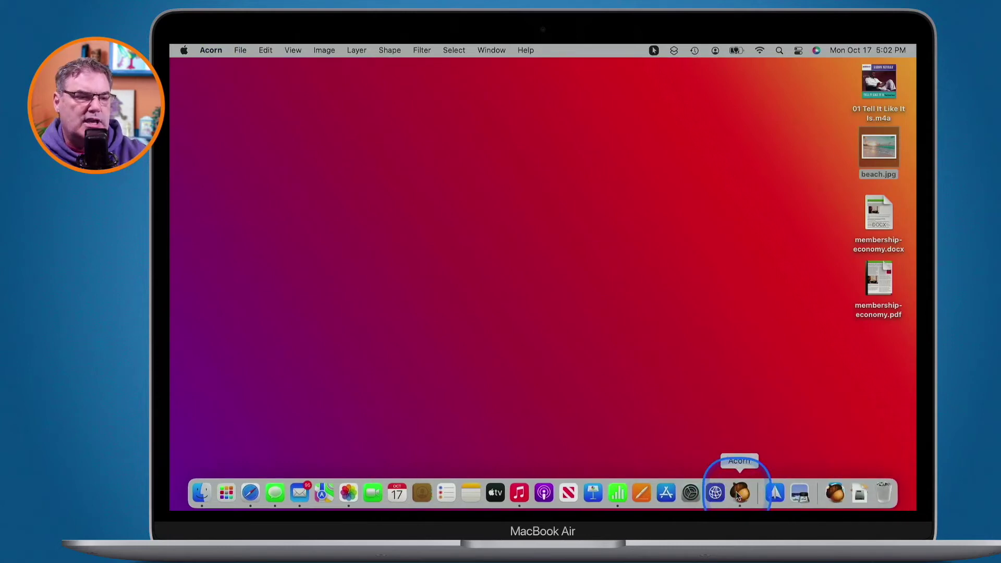
pyautogui.click(630, 226)
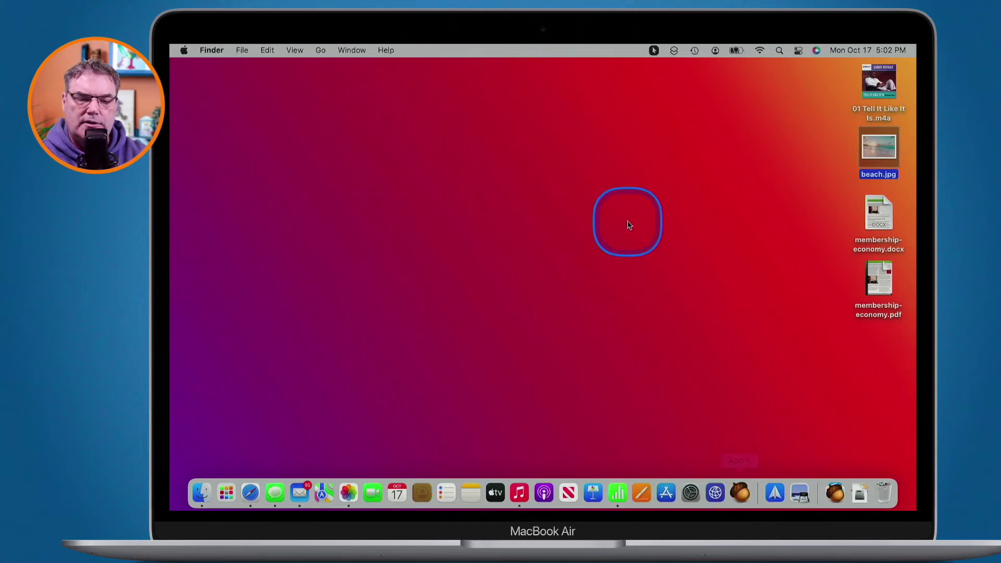
# - Open beach.jpg from the desktop using Acorn's pinned Dock icon, close the image and deselect the file
pyautogui.click(874, 148)
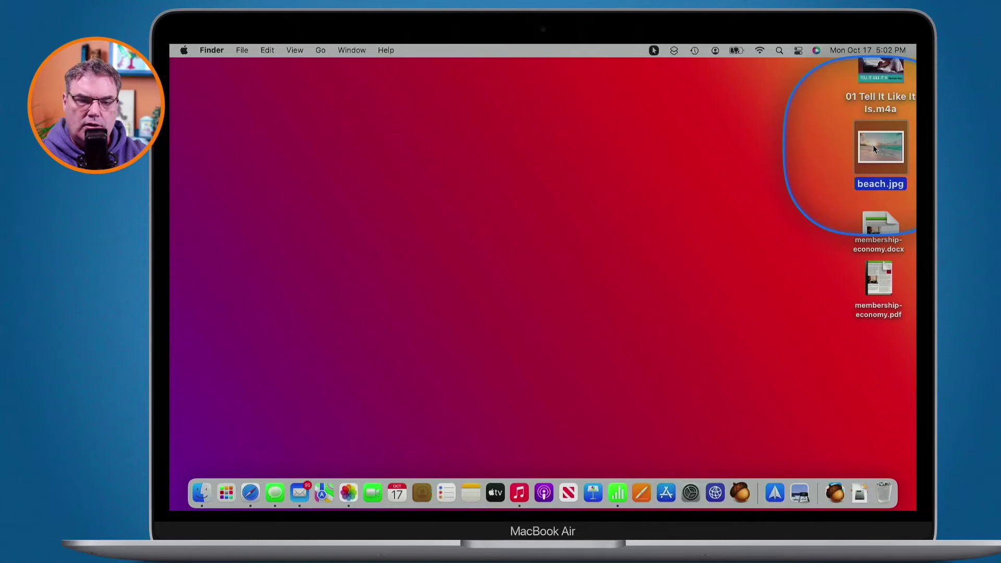
pyautogui.moveTo(873, 146); pyautogui.dragTo(743, 491)
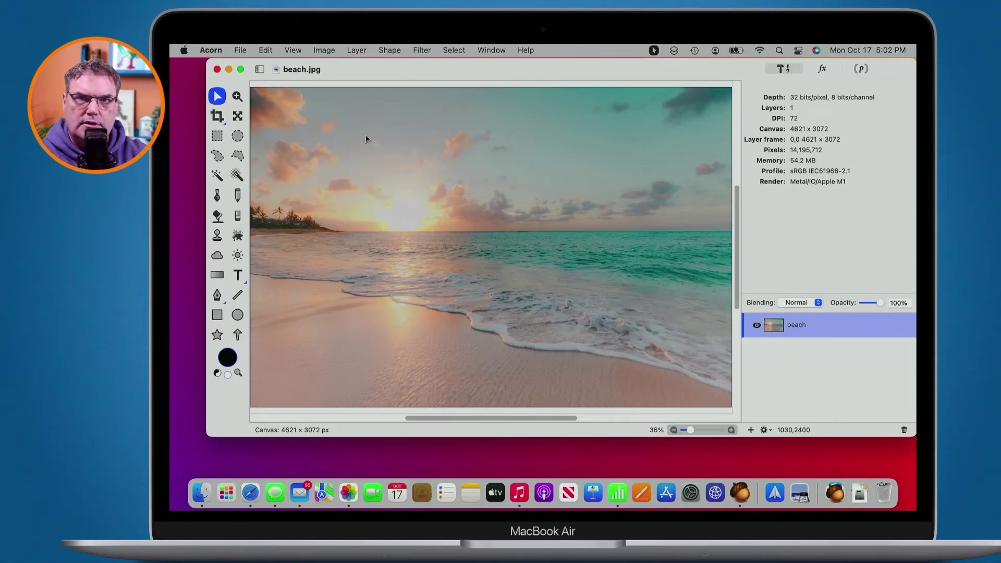
pyautogui.click(217, 70)
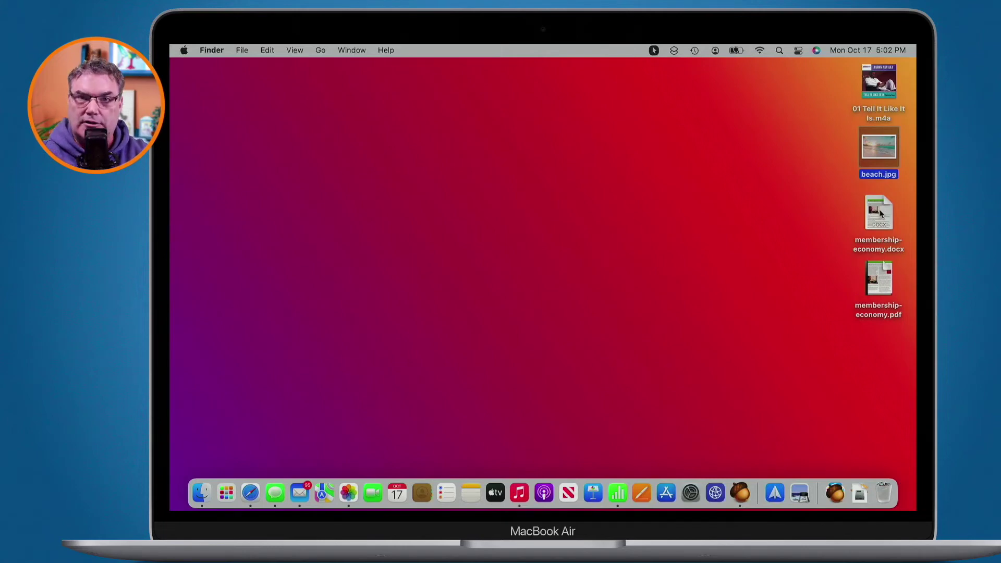
pyautogui.click(682, 245)
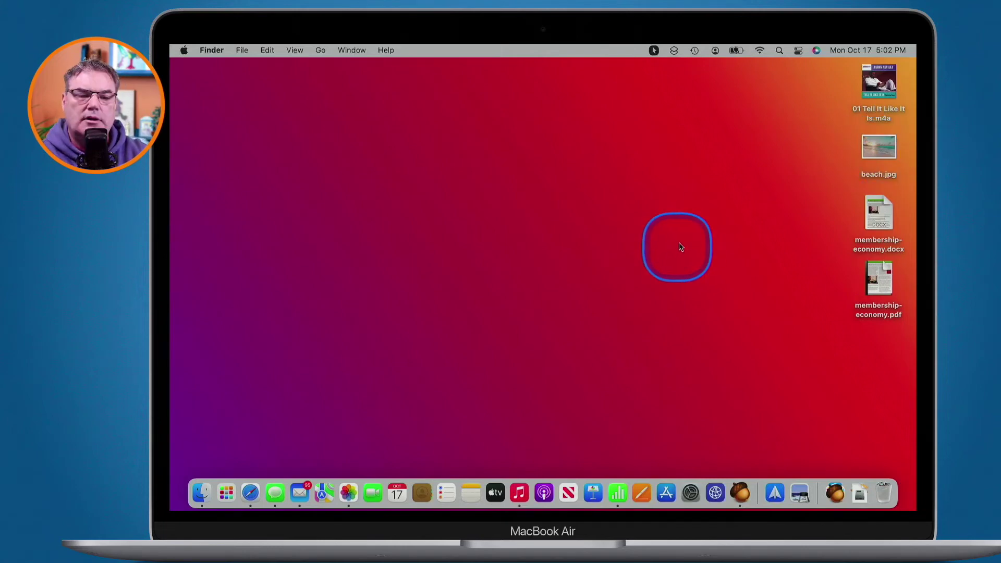
# - Get info on beach.jpg and set Acorn as the app this file opens with
pyautogui.click(878, 152)
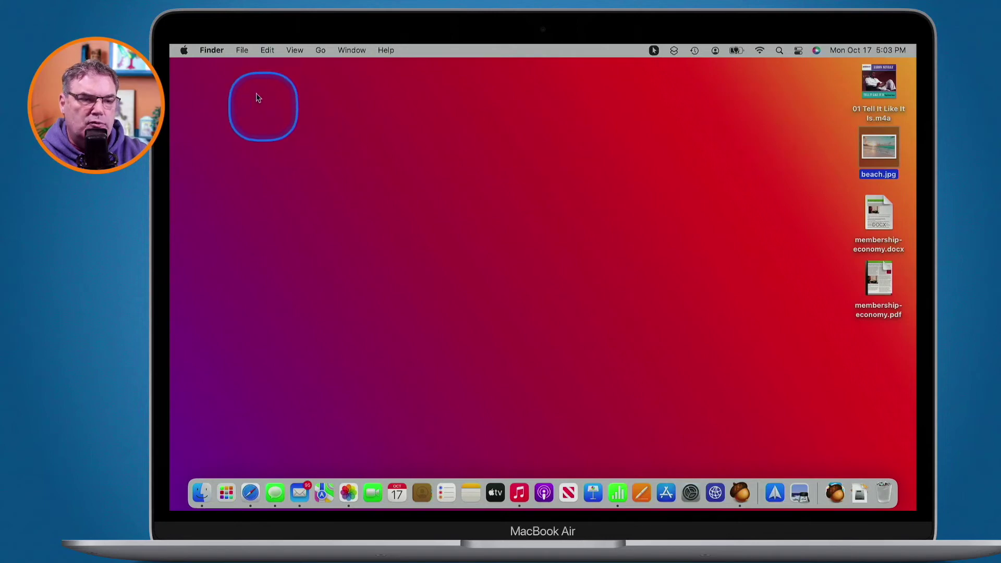
pyautogui.click(242, 50)
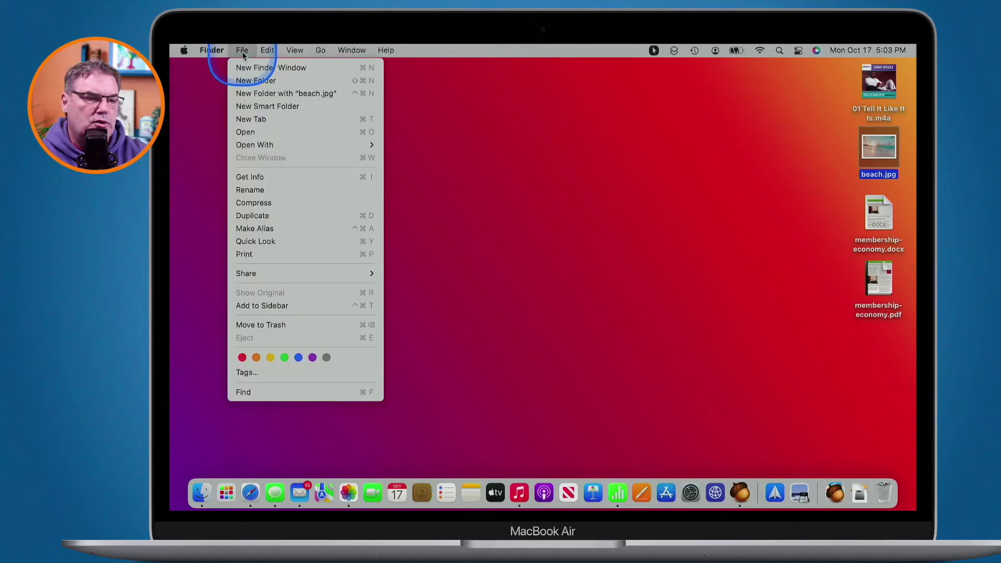
pyautogui.click(254, 179)
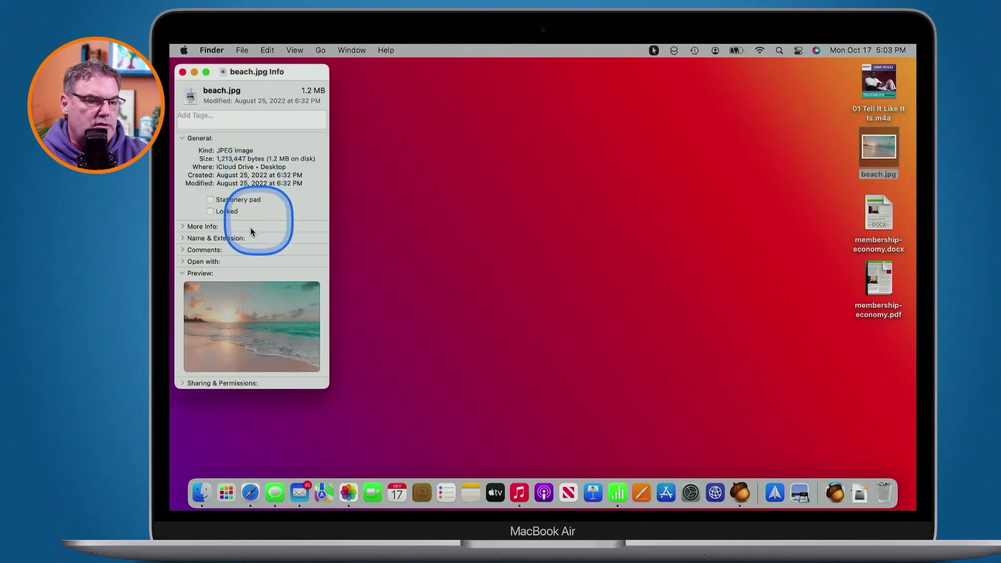
pyautogui.click(201, 262)
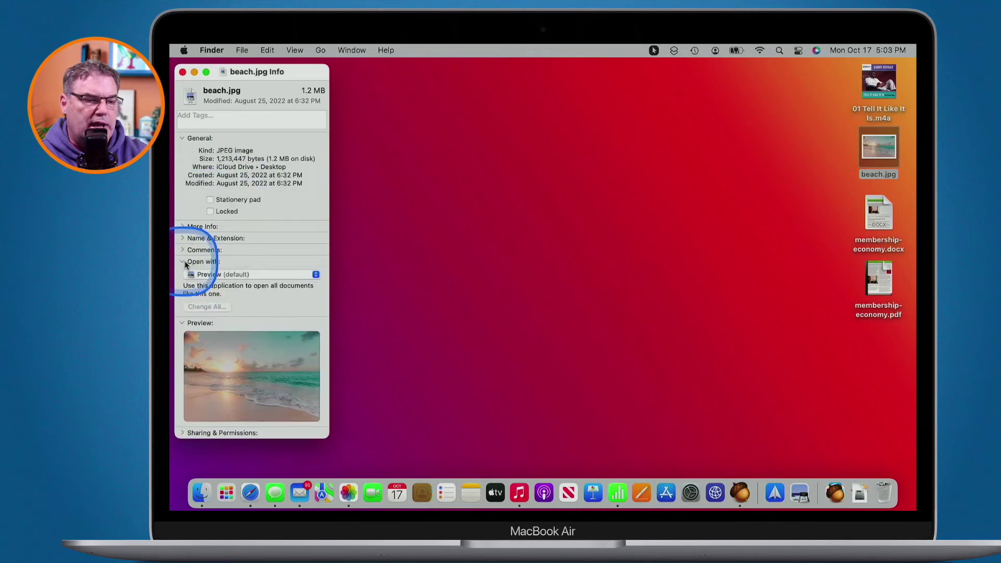
pyautogui.click(219, 276)
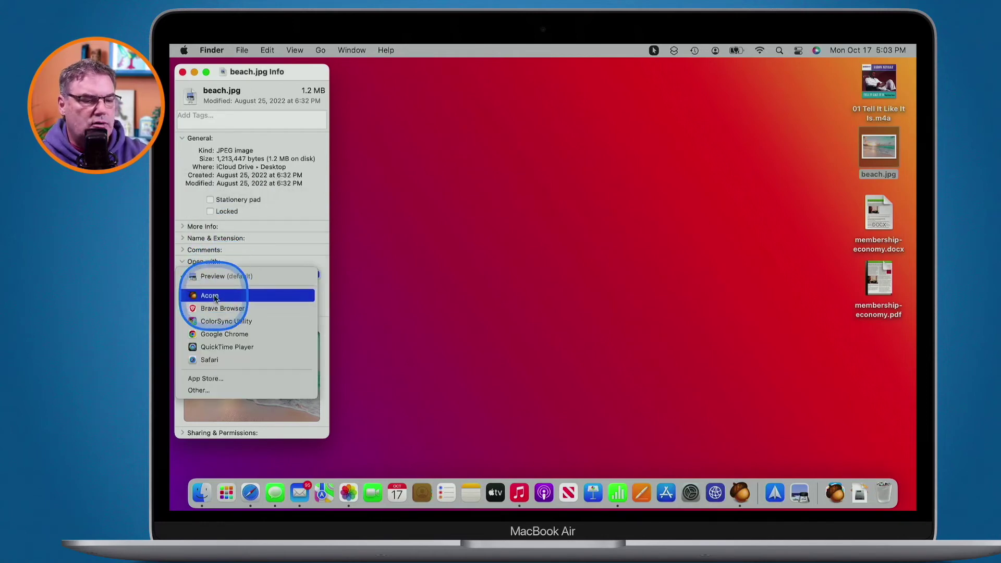
pyautogui.click(215, 296)
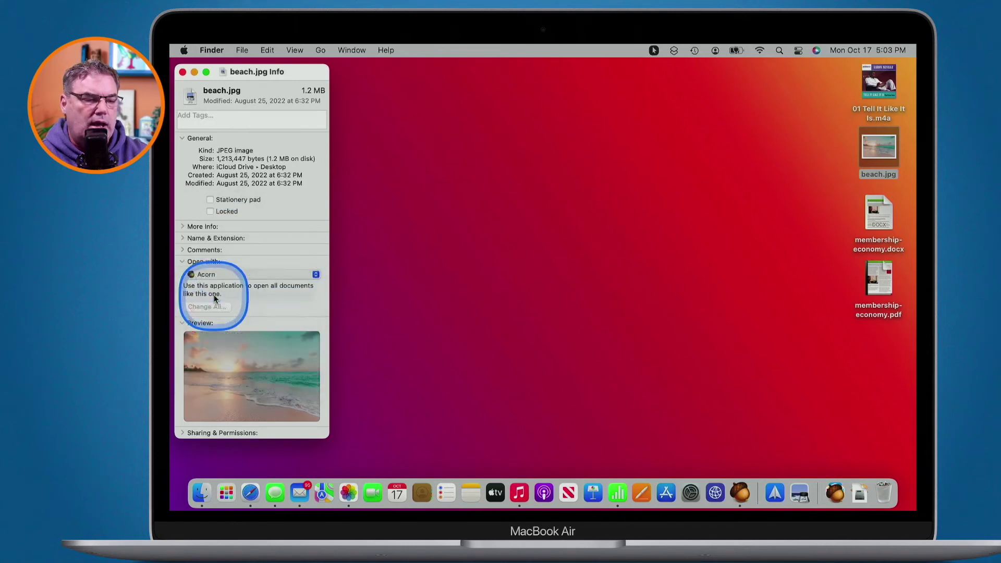
# - Close the file's info window, open beach.jpg from the desktop in its assigned app, and close the image
pyautogui.click(183, 71)
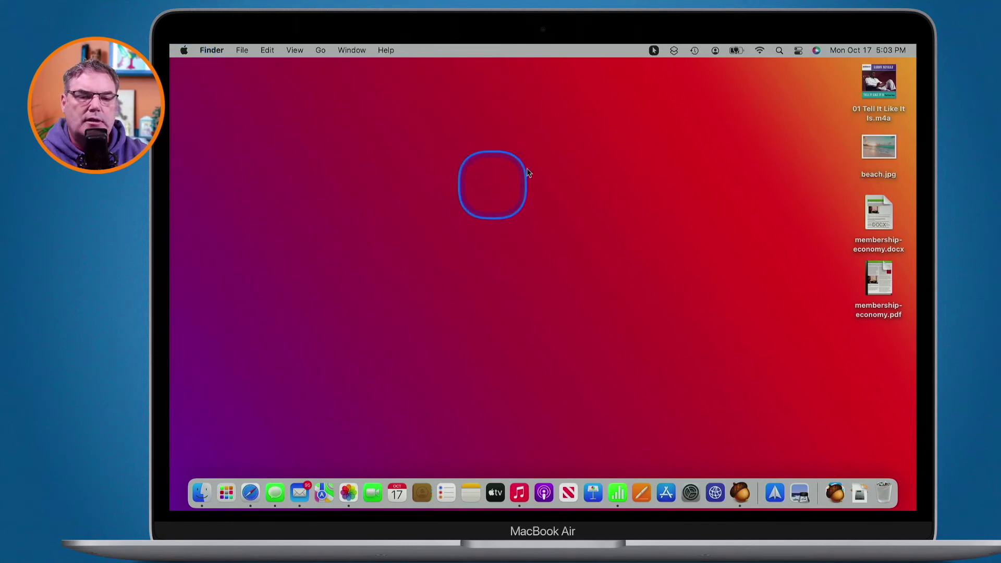
pyautogui.click(880, 146)
pyautogui.doubleClick(881, 146)
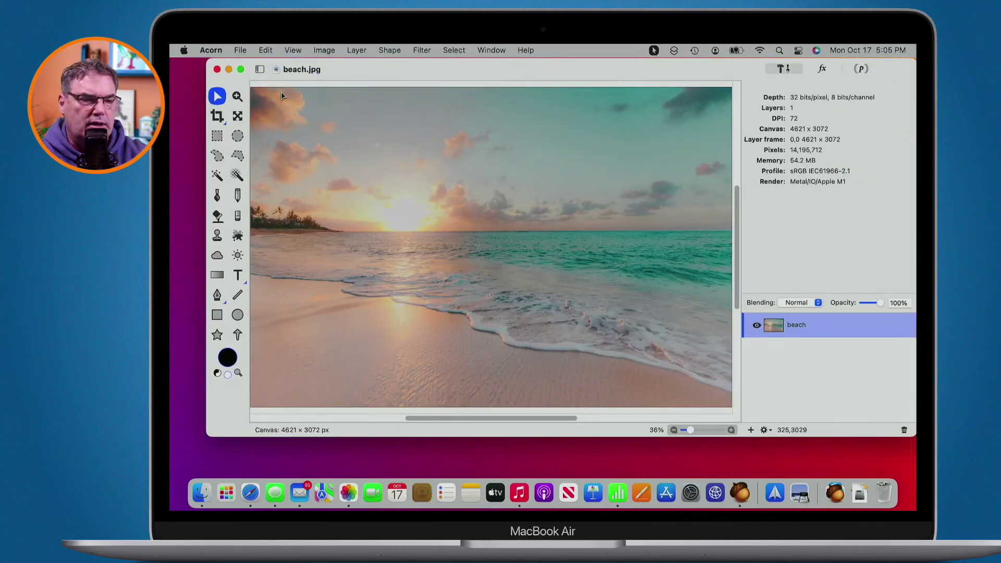
pyautogui.click(217, 68)
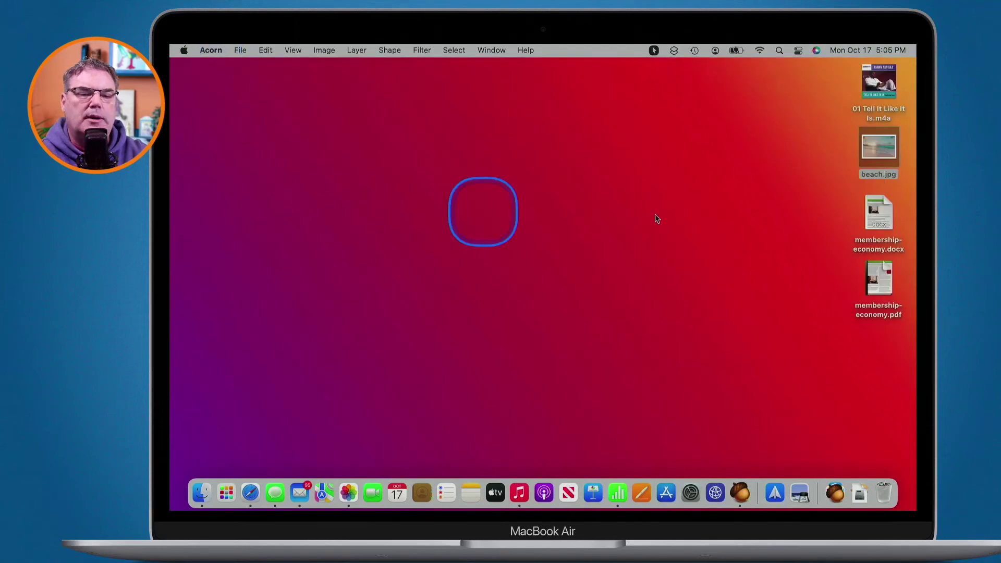
# - Get info on beach.jpg again to review its assigned opening app and the option to change all similar files, then close the info window
pyautogui.click(884, 155)
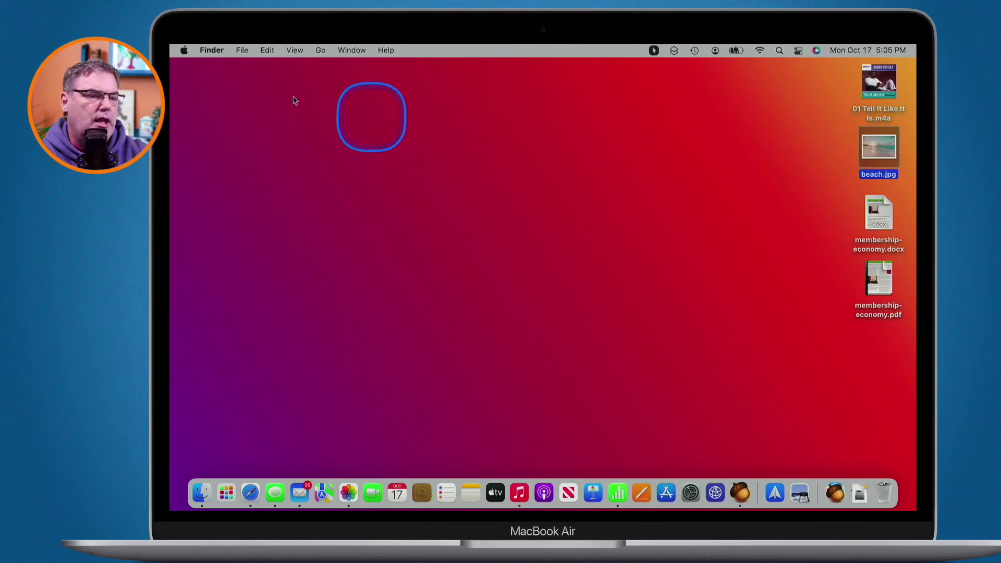
pyautogui.click(242, 51)
pyautogui.moveTo(254, 146)
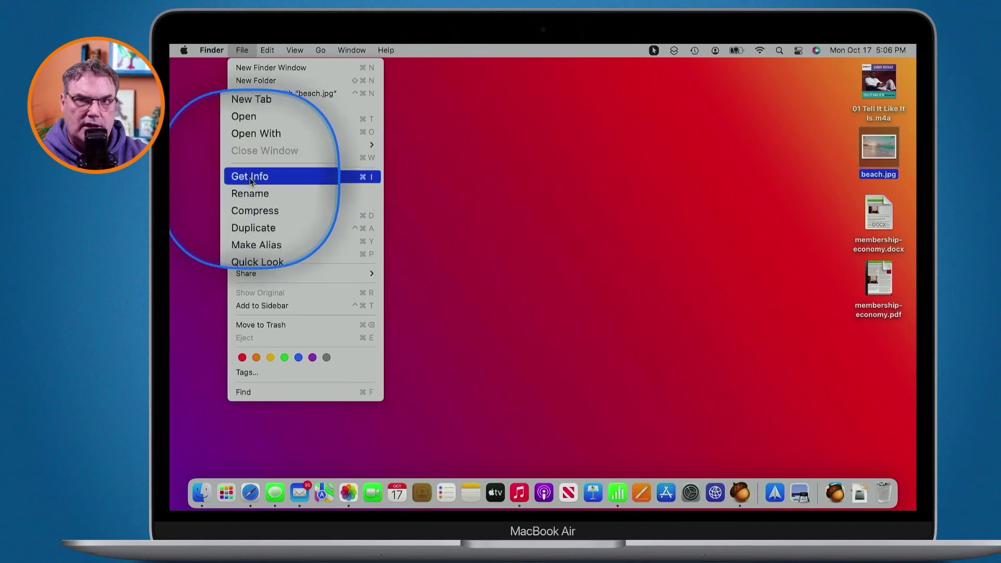
pyautogui.click(251, 178)
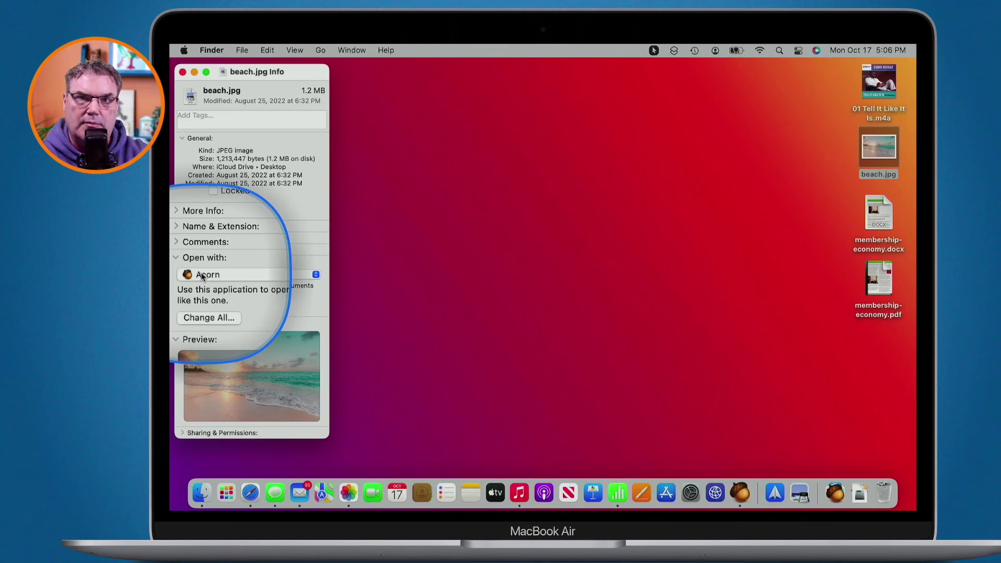
pyautogui.click(183, 73)
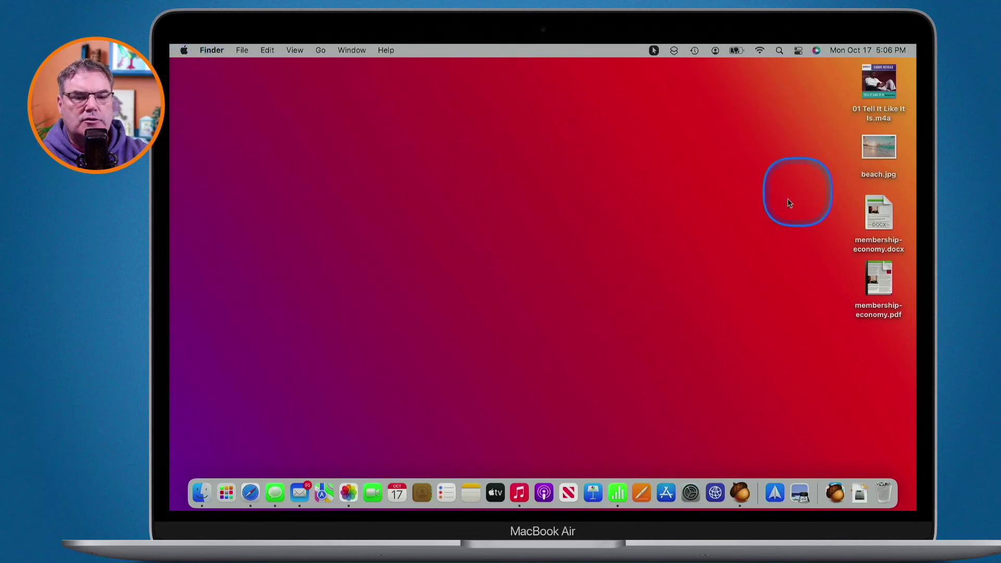